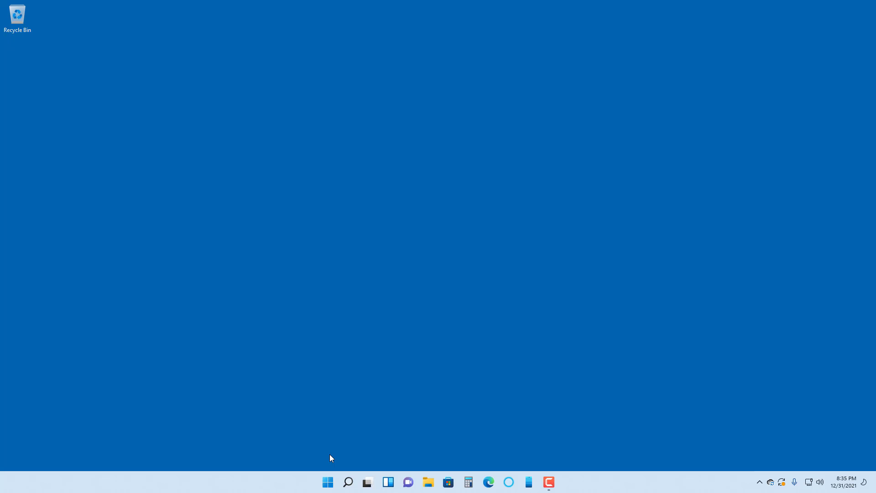
- Search the Start menu for 'msconfig' to find System Configuration
click(330, 480)
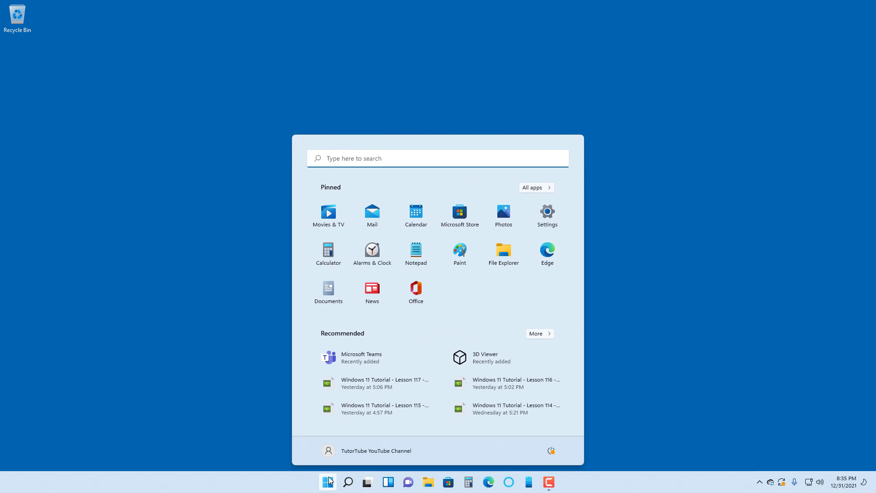
click(358, 164)
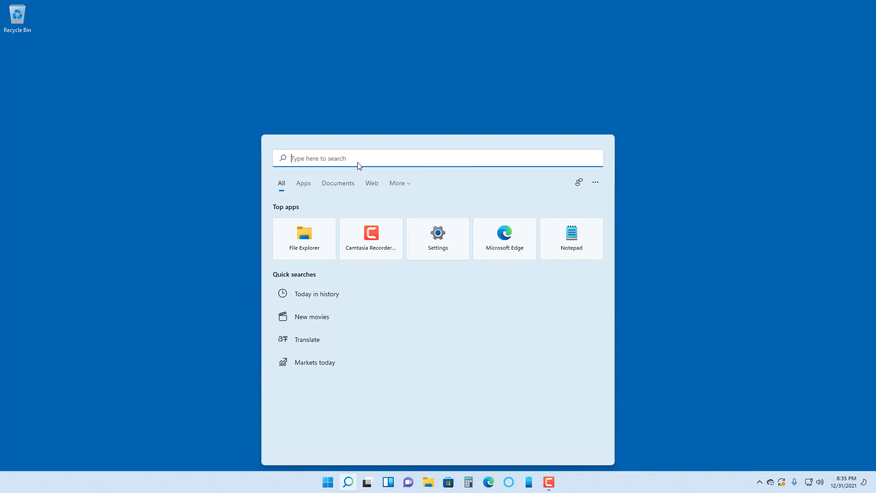
text(msconfig)
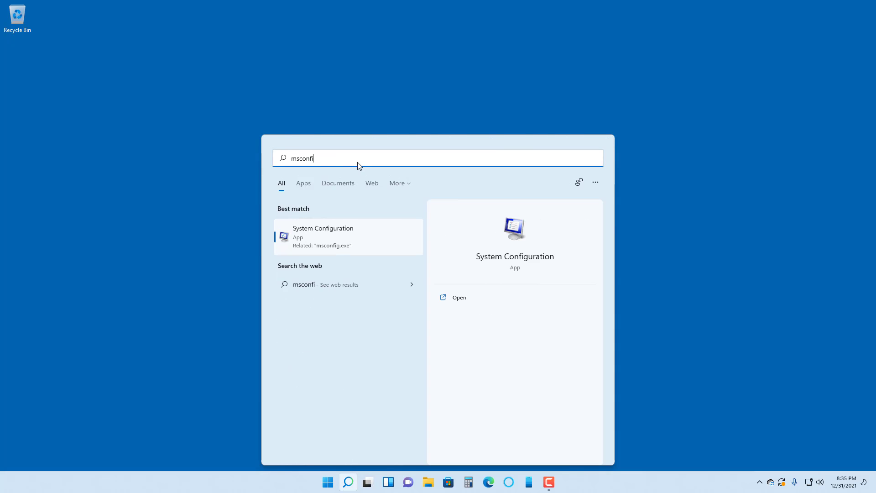
- Open System Configuration, switch to Diagnostic then back to Selective startup, and view Boot options
click(319, 242)
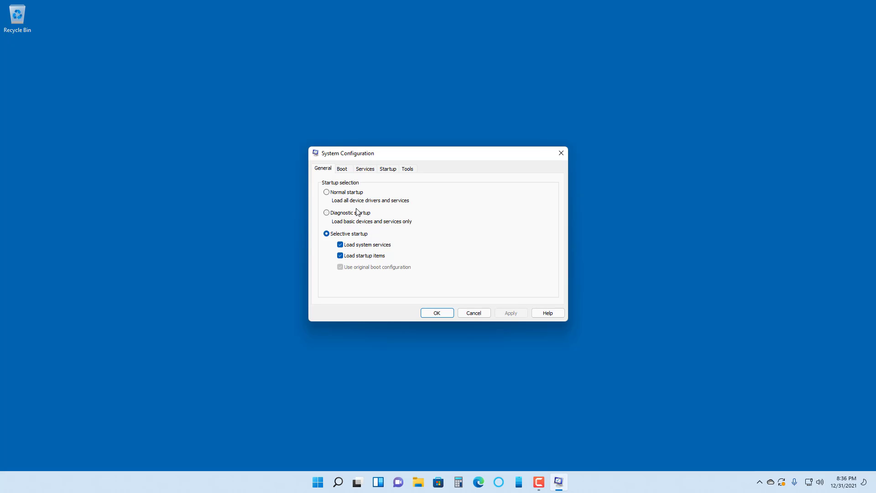
click(354, 213)
click(353, 234)
click(343, 169)
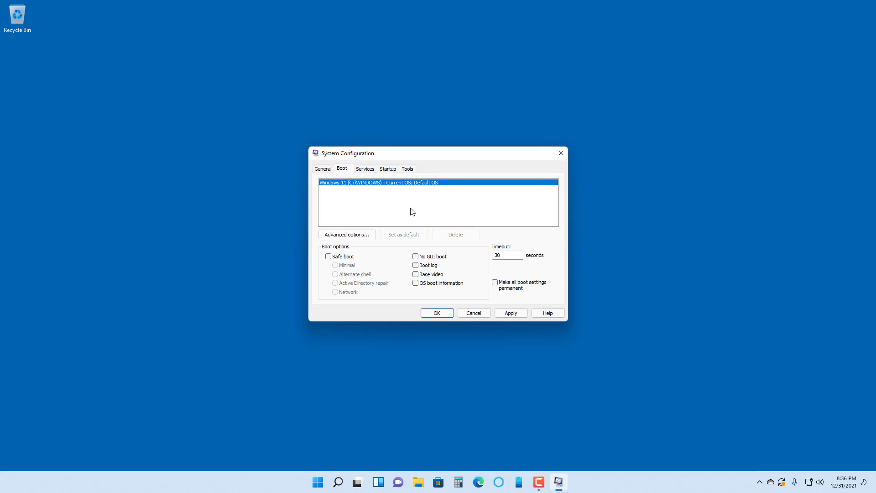
- Browse the Services list and sort it by Status
click(367, 169)
scroll(458, 215, down, 20)
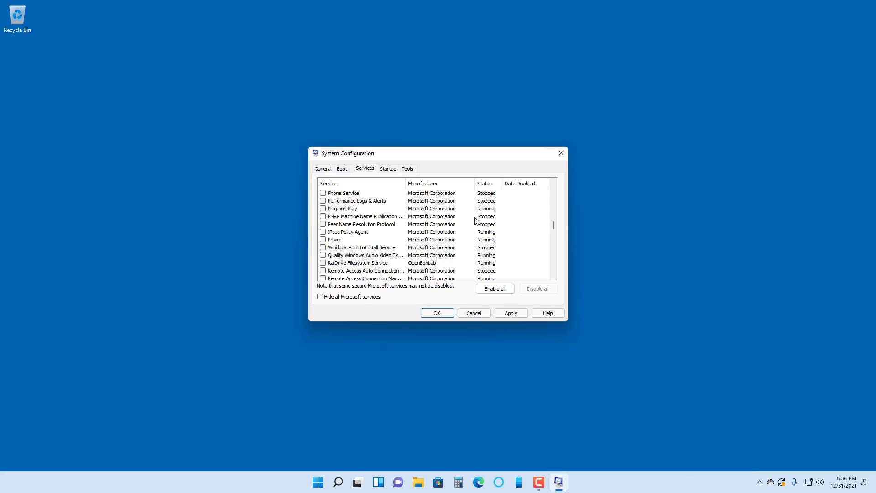
scroll(474, 220, up, 5)
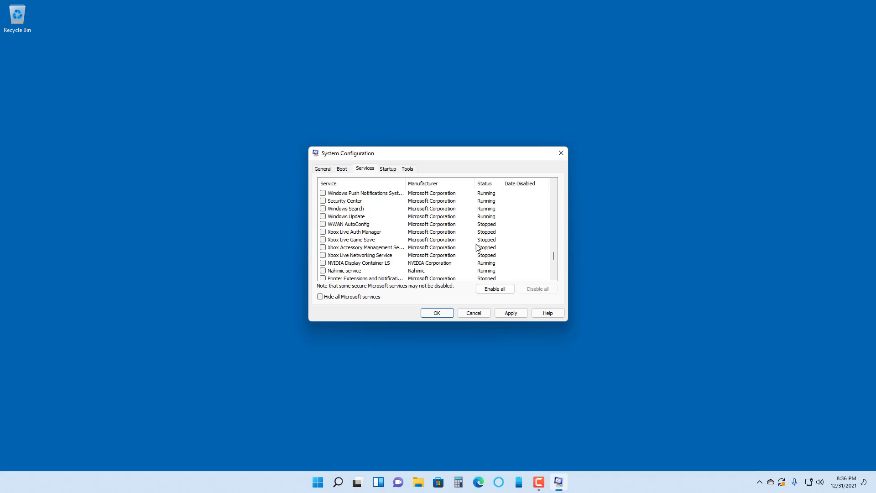
scroll(477, 248, up, 10)
click(487, 185)
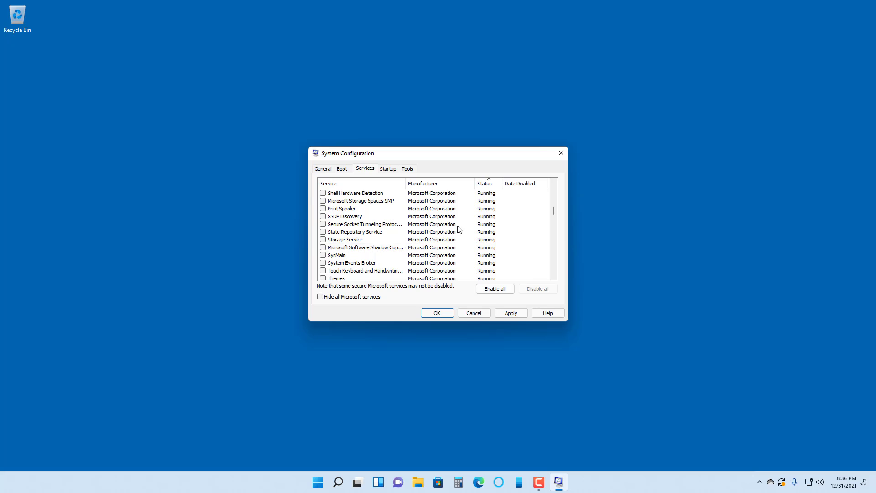
- Tick and untick RealtekWlanU, then turn on Hide all Microsoft services
scroll(459, 229, up, 13)
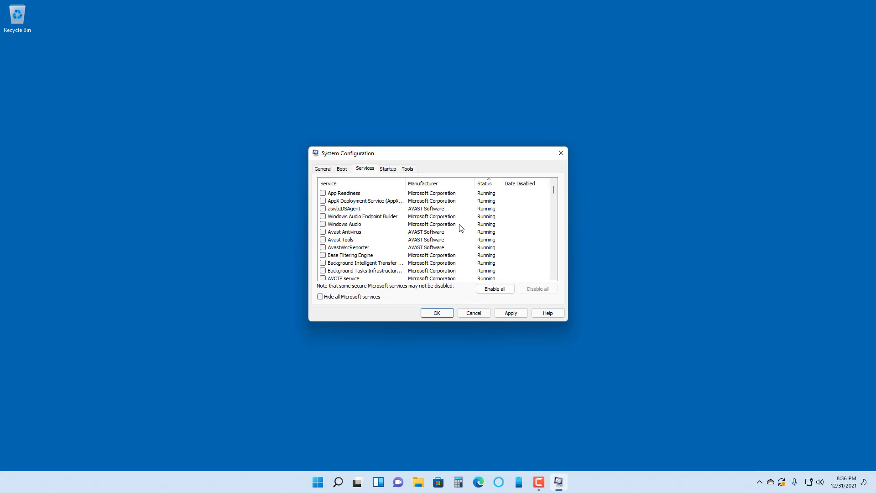
scroll(431, 231, down, 8)
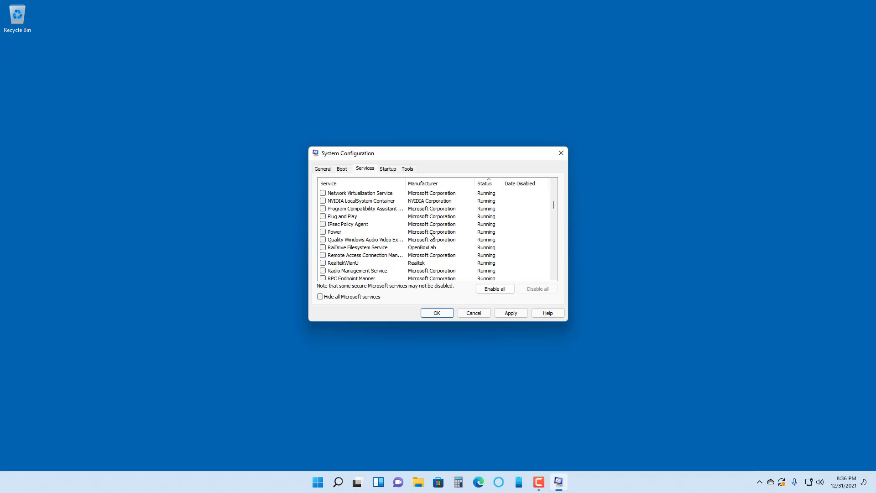
click(422, 265)
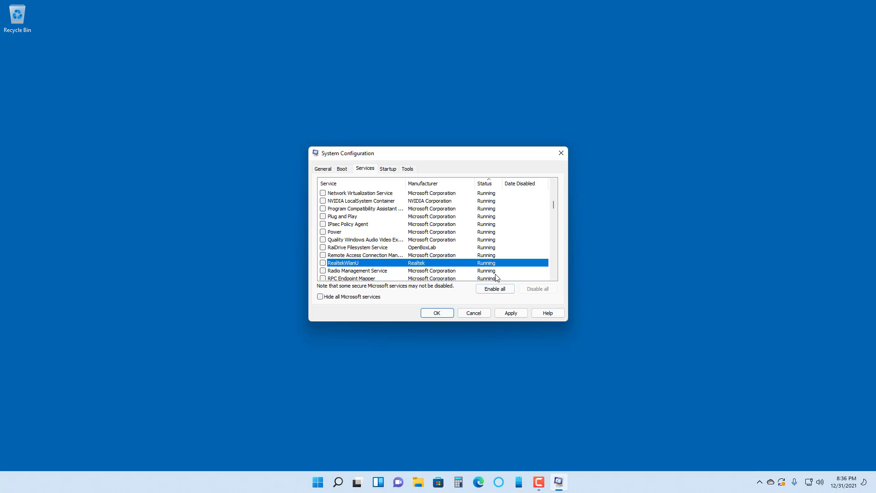
click(323, 263)
click(323, 263)
click(338, 297)
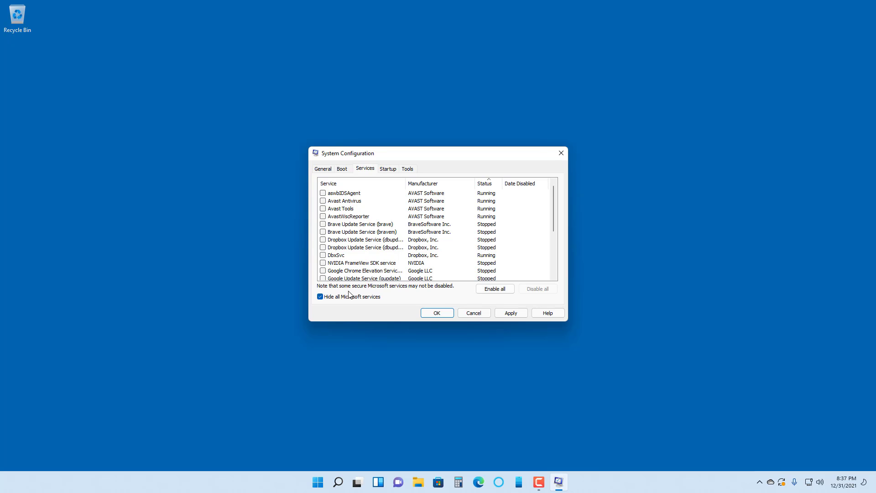
- Scroll through the third-party services, then untick Hide all Microsoft services to restore them
scroll(427, 223, down, 4)
scroll(438, 235, up, 4)
scroll(443, 246, down, 4)
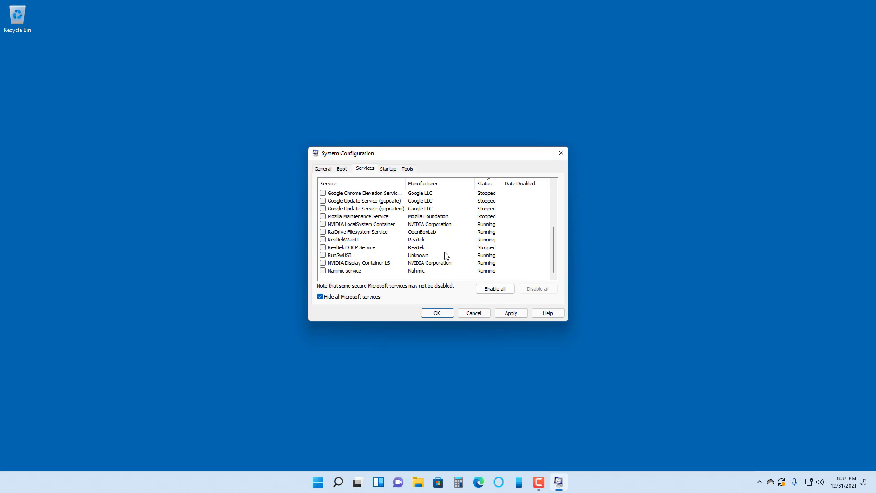
scroll(422, 235, up, 4)
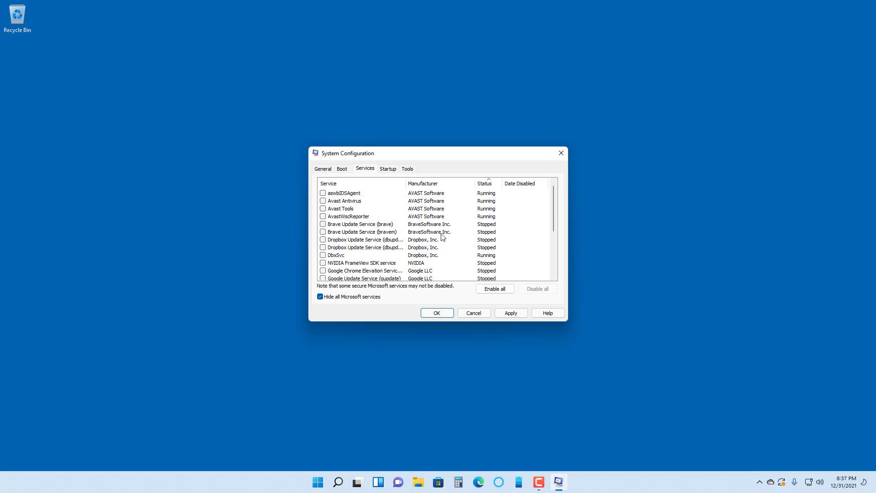
scroll(444, 237, down, 4)
scroll(451, 236, up, 4)
click(354, 298)
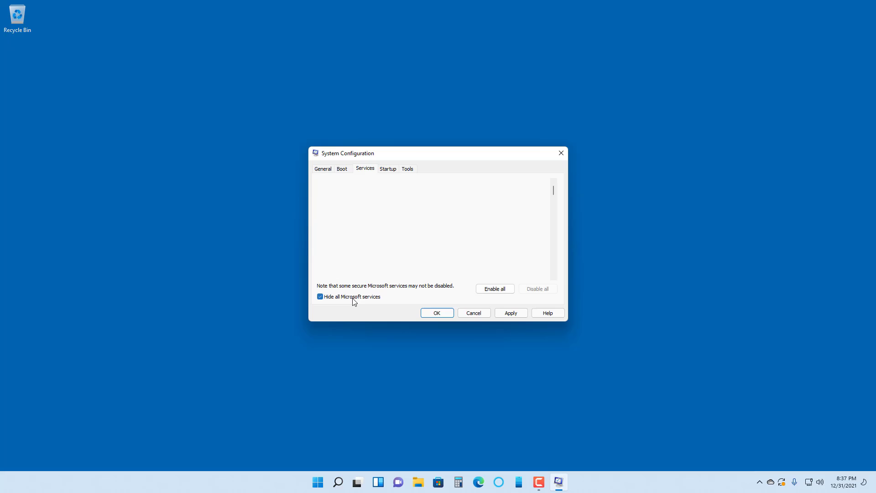
- From the Startup tab, open Task Manager's startup apps list, then close Task Manager
click(389, 168)
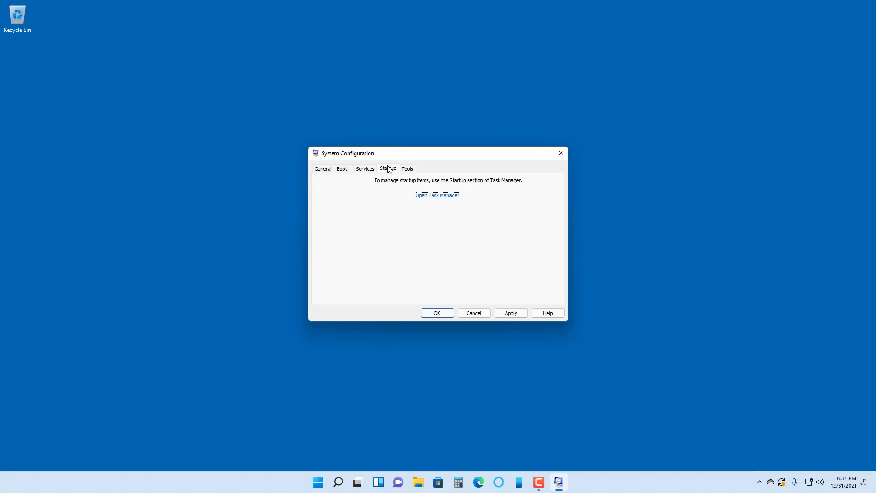
click(433, 197)
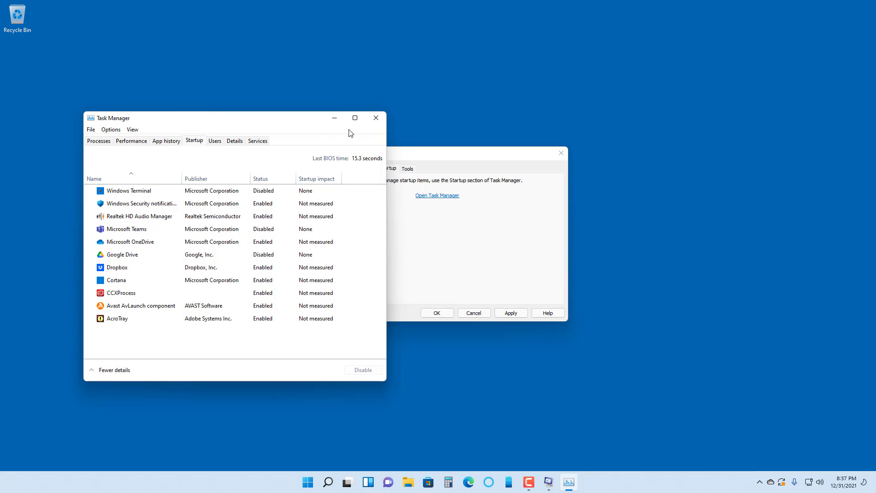
click(376, 118)
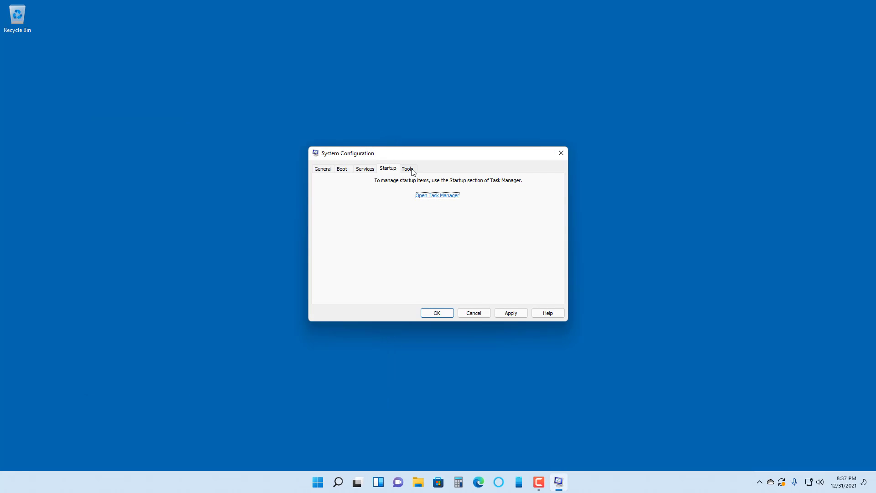
- From the Tools list, launch Task Manager and close it, then select Registry Editor
click(409, 169)
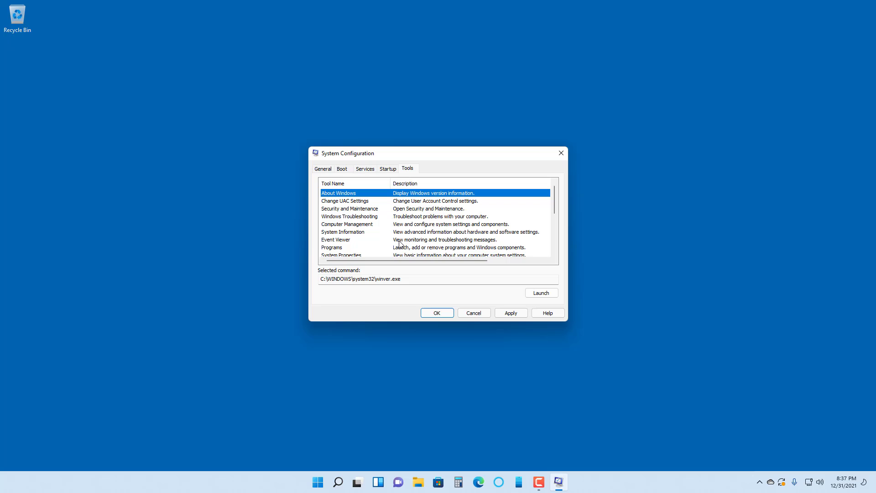
scroll(386, 231, down, 4)
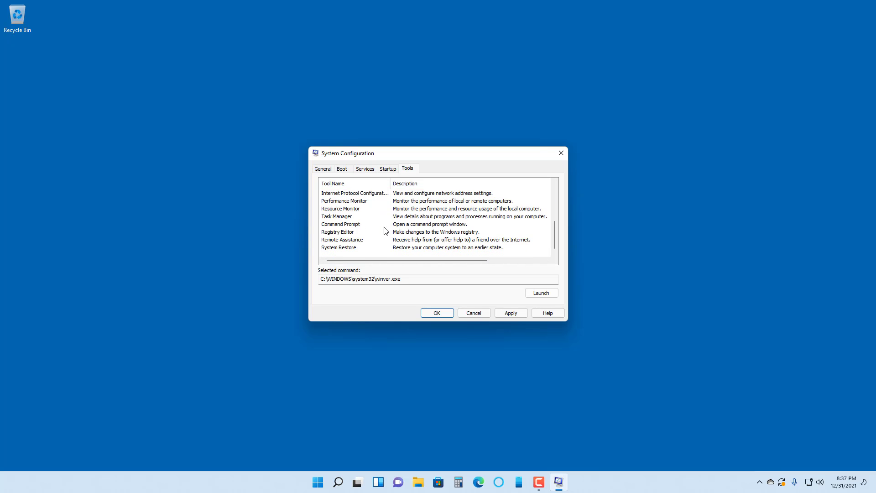
click(356, 217)
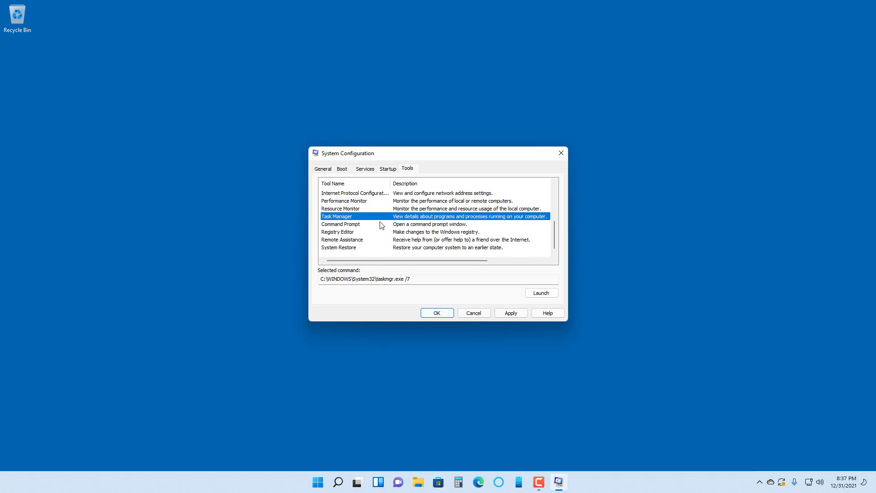
click(535, 293)
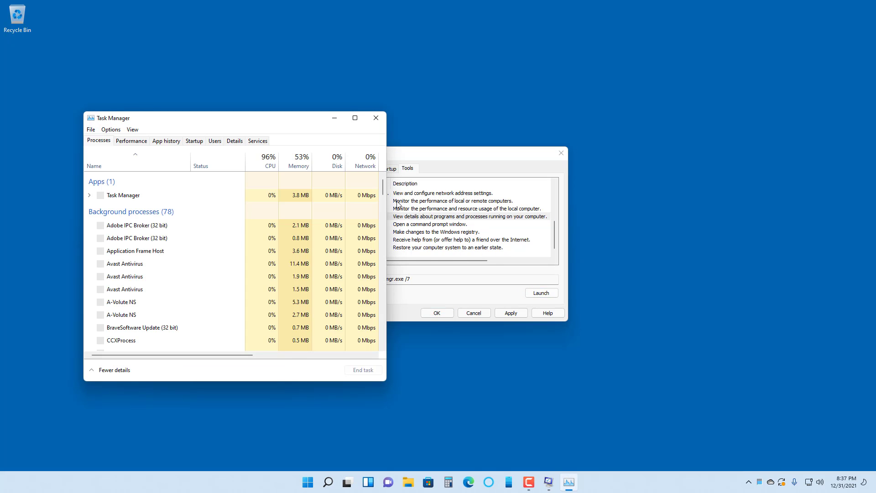
click(376, 118)
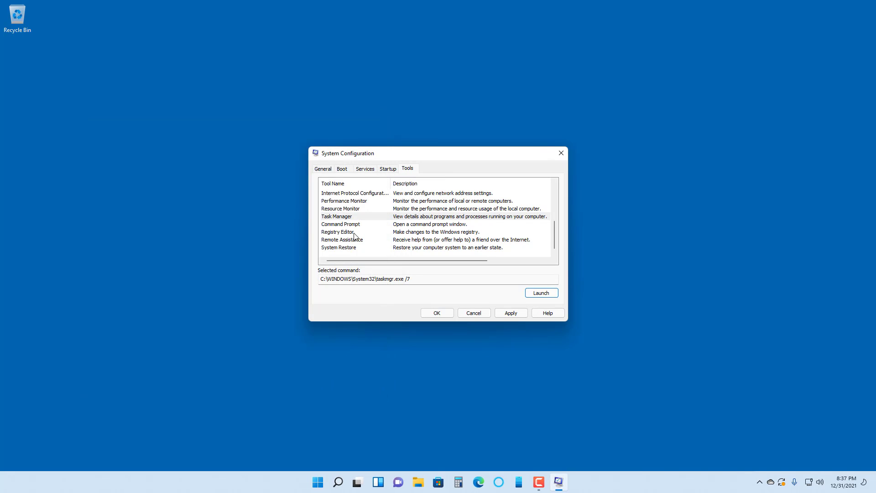
click(354, 233)
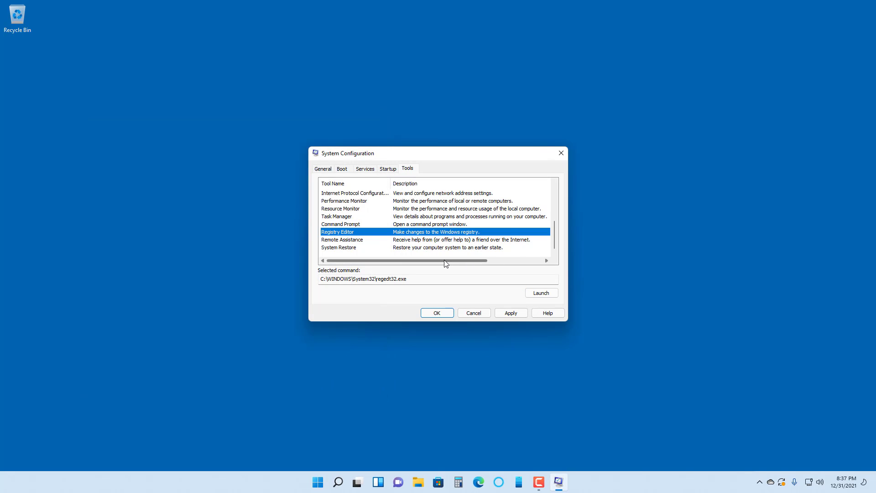
- Launch Registry Editor and close it, then launch Command Prompt as administrator from Tools
click(540, 293)
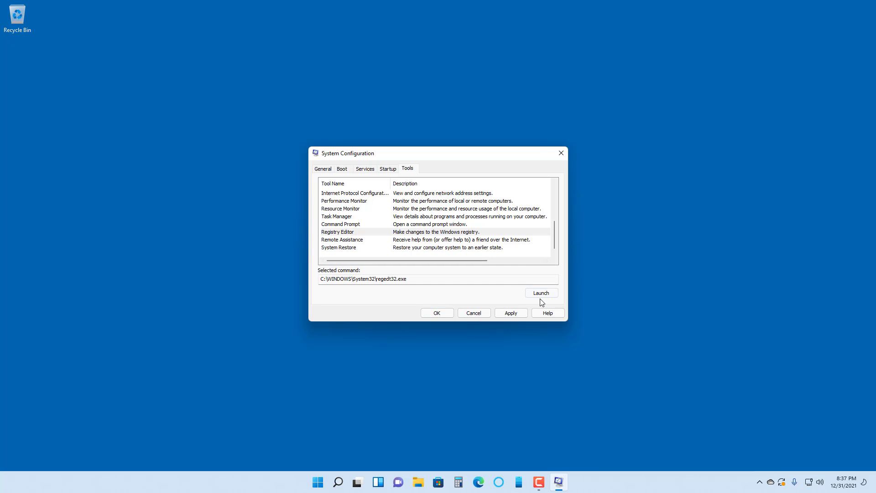
drag(467, 154, 609, 151)
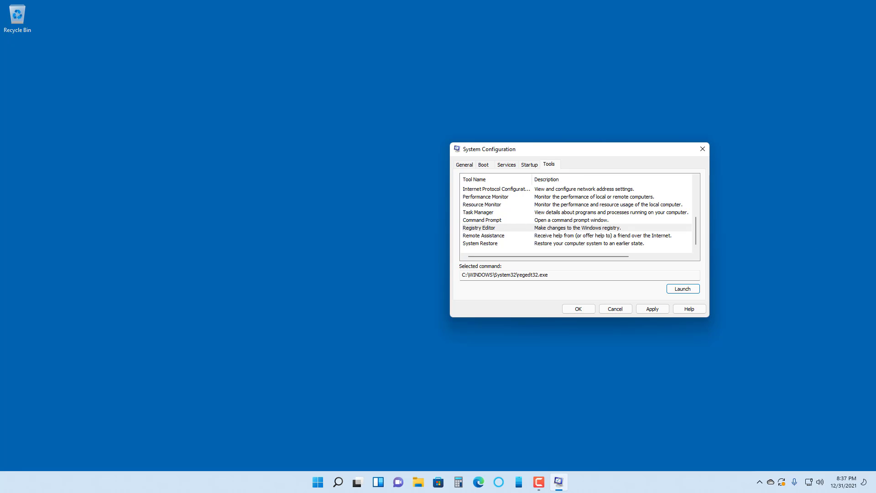
key(Return)
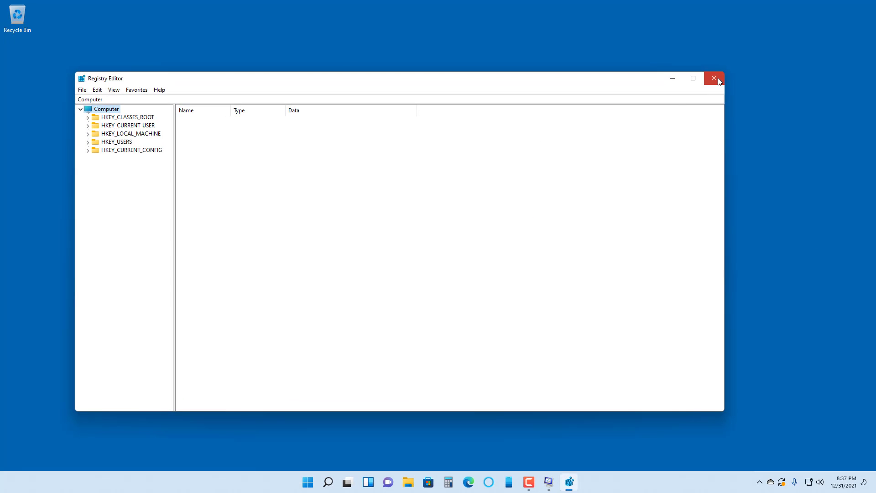
click(714, 78)
click(487, 220)
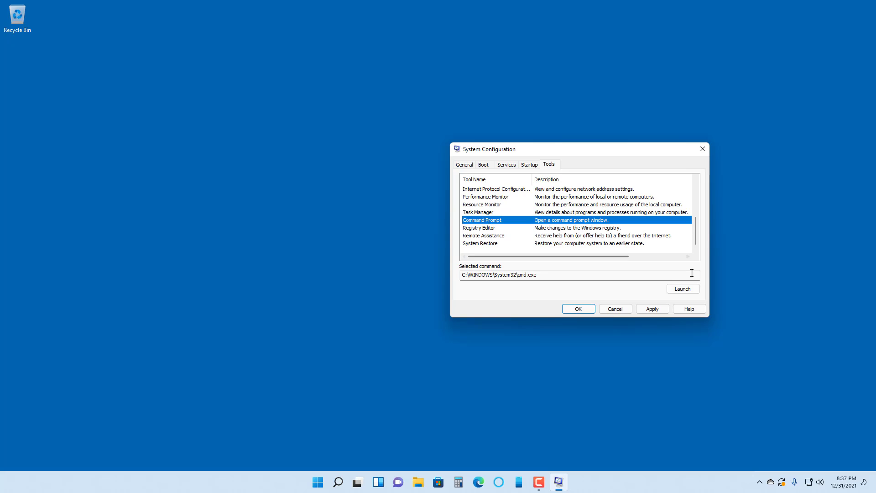
click(685, 289)
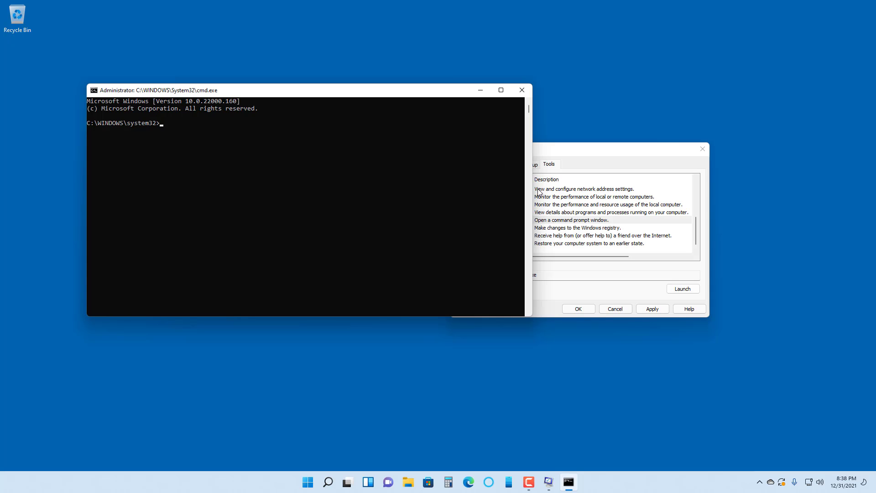
- Close the administrator Command Prompt window, leaving the Tools tab showing
click(526, 92)
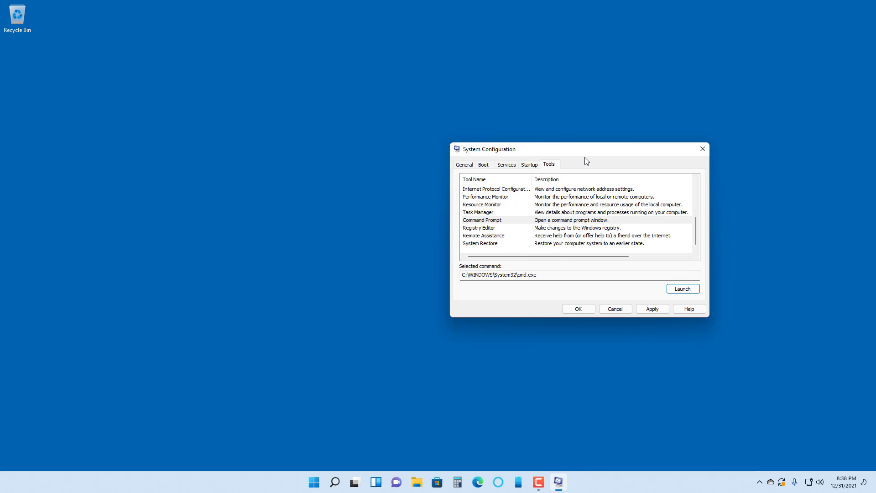